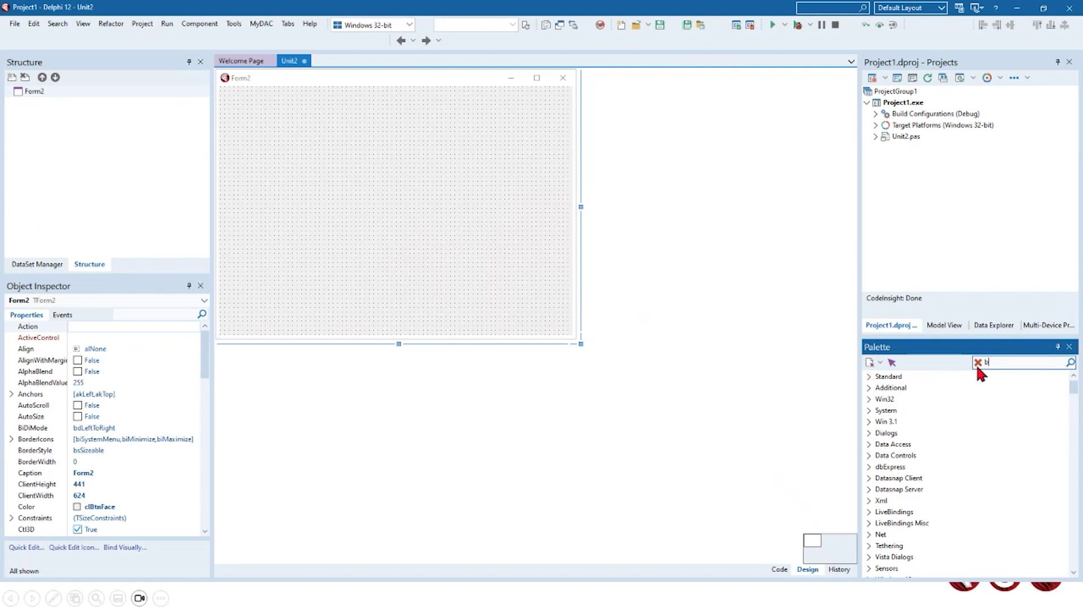
Add a button to Form2 and create its OnClick event handler
double_click(895, 389)
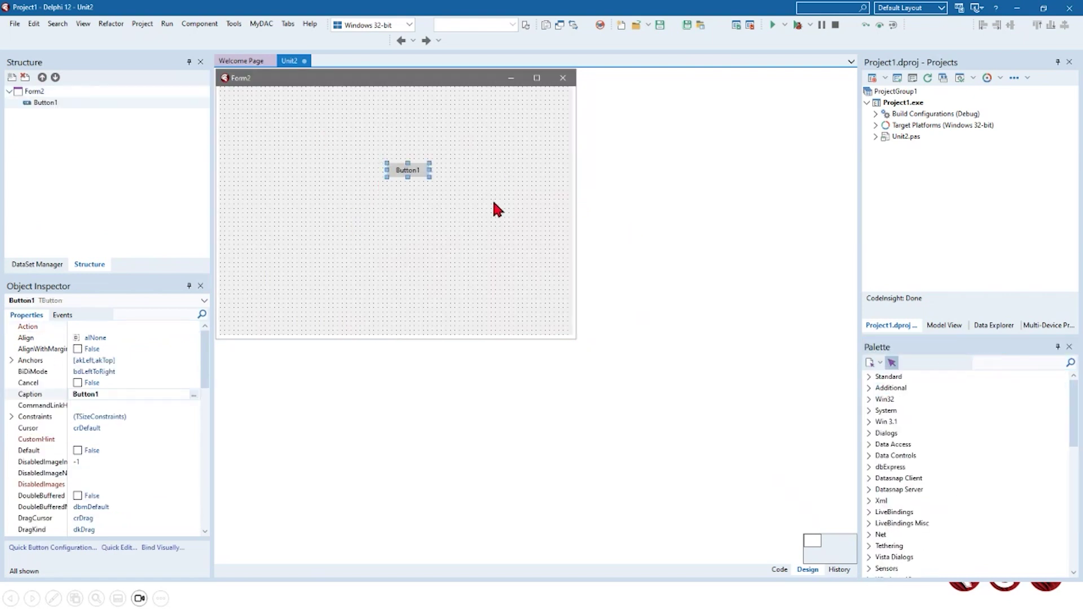
double_click(416, 170)
scroll(469, 184, up, 4)
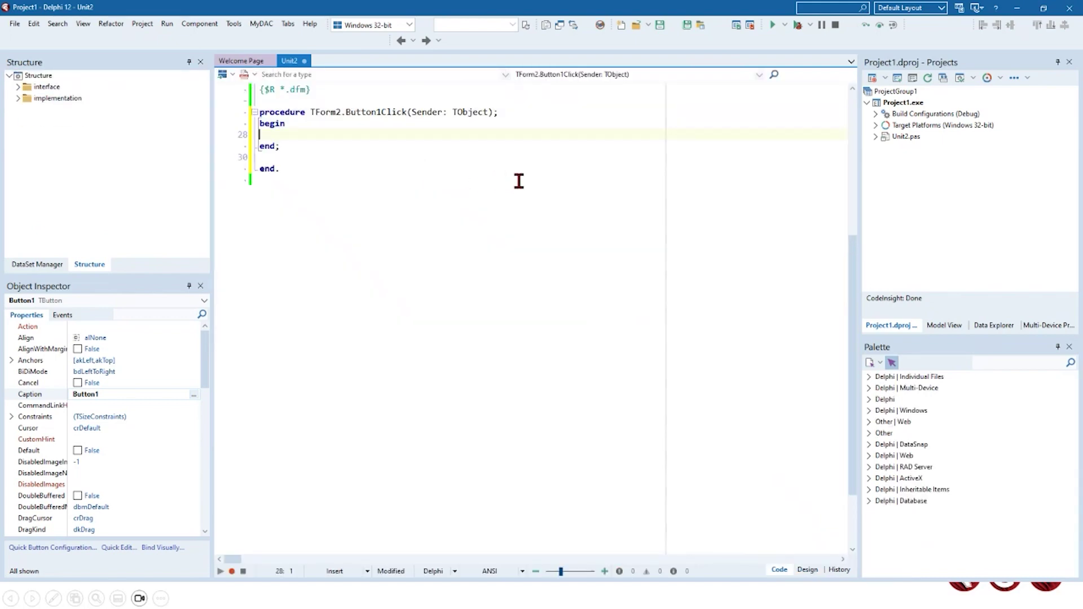
Write the statement form2.Caption:= 'testing'; in the Button1Click procedure and start a new line below it
text(fo)
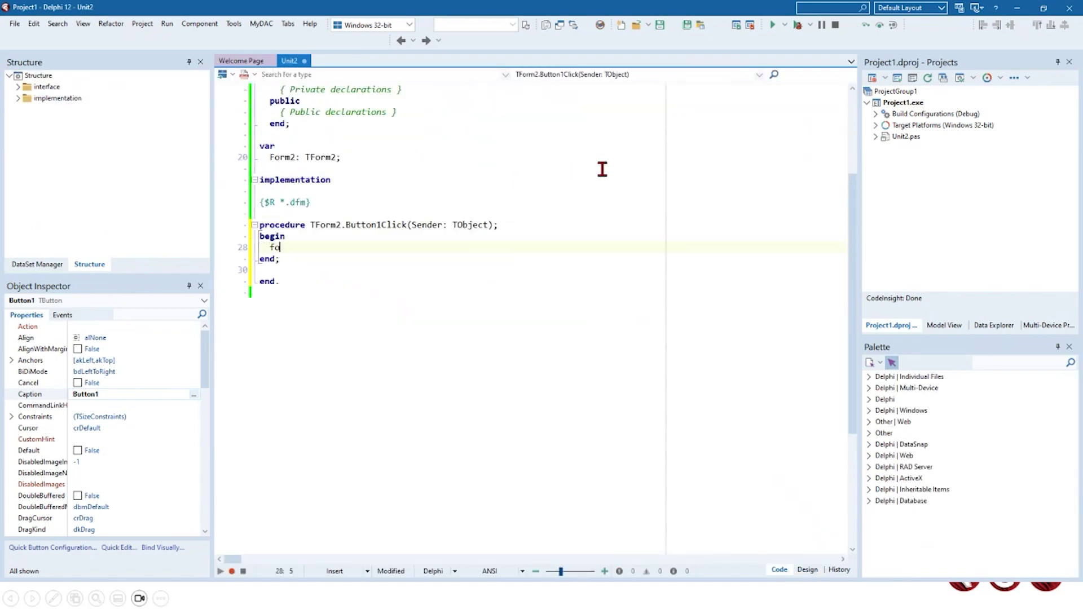
text(rm2.)
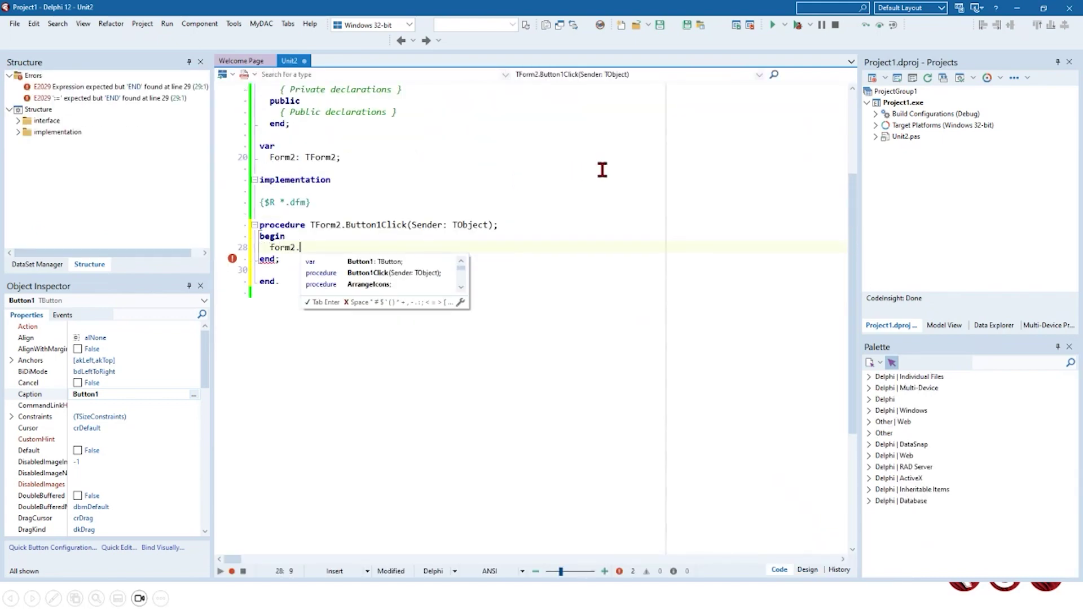
text(capt)
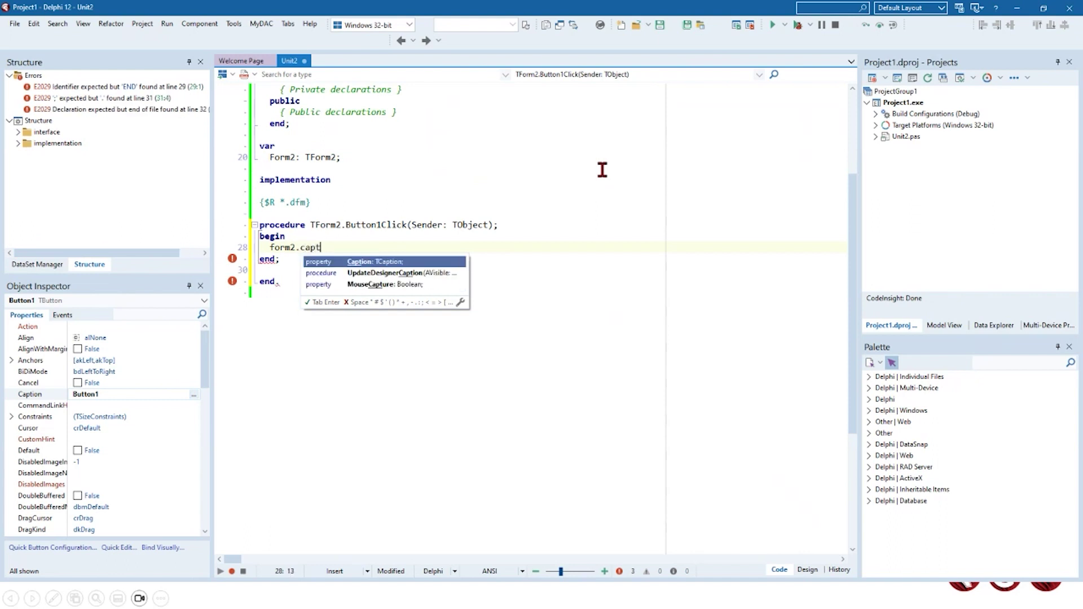
key(Return)
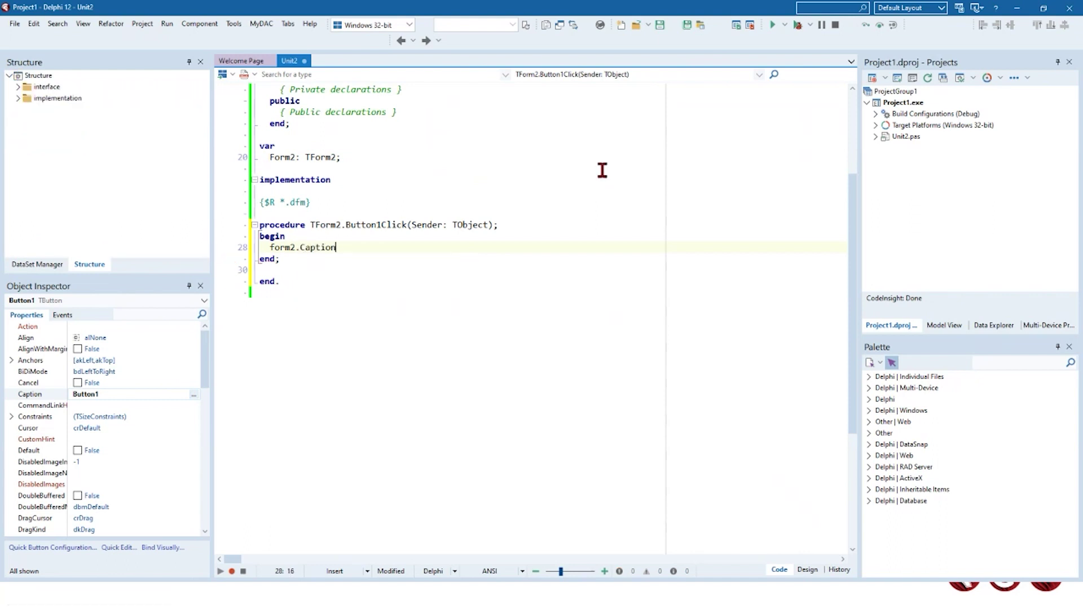
text(:= )
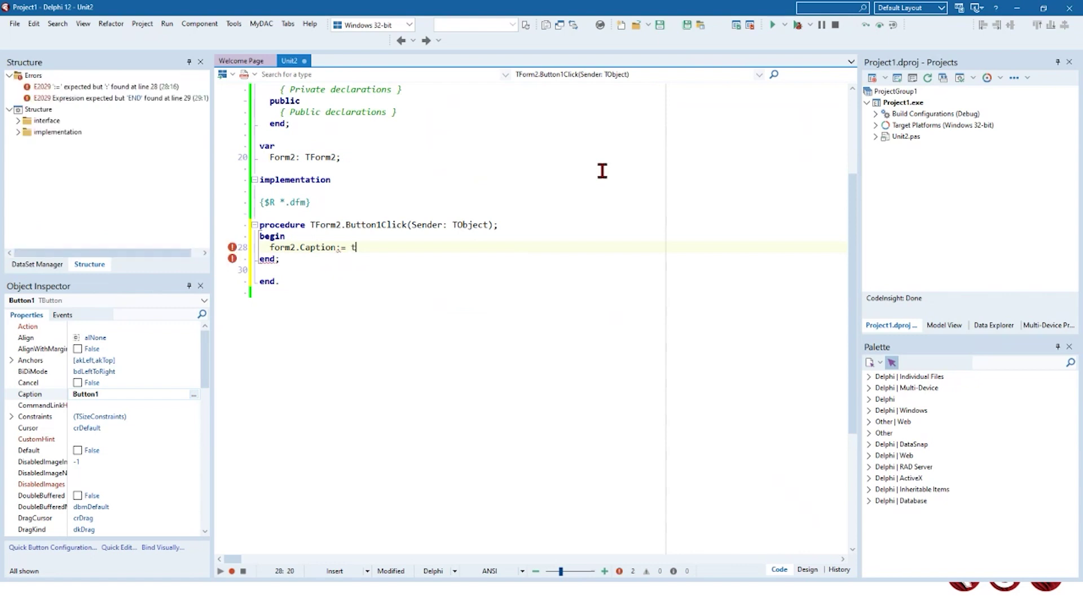
text(')
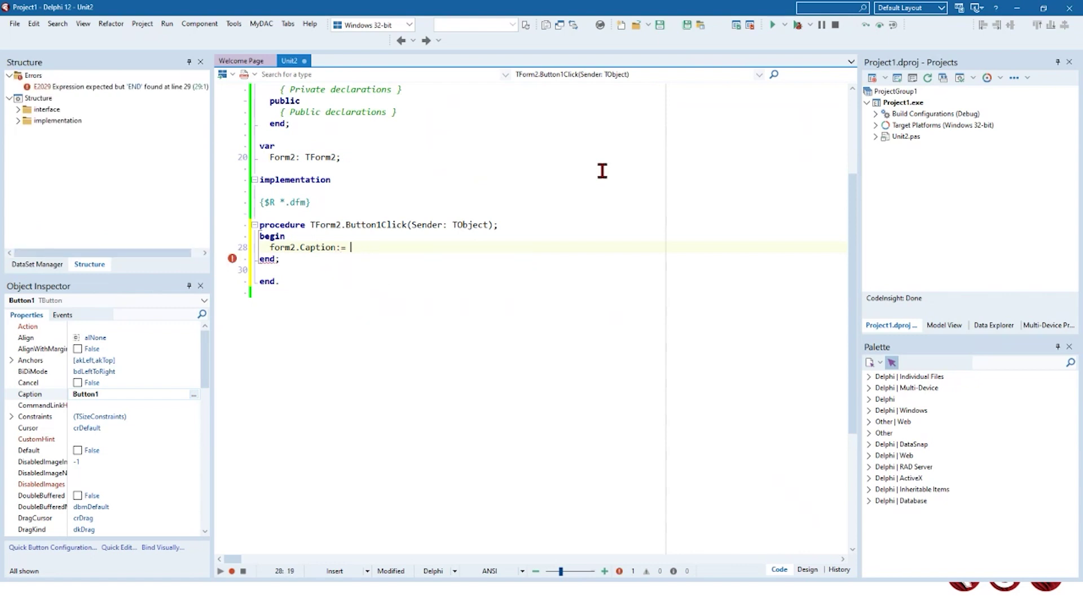
text(testing';)
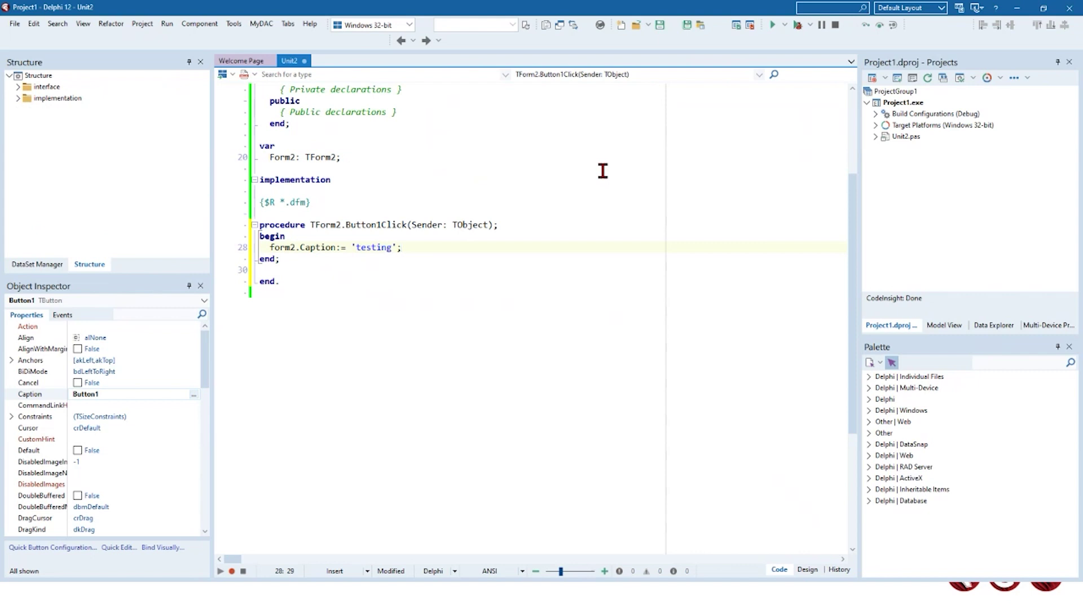
key(Return)
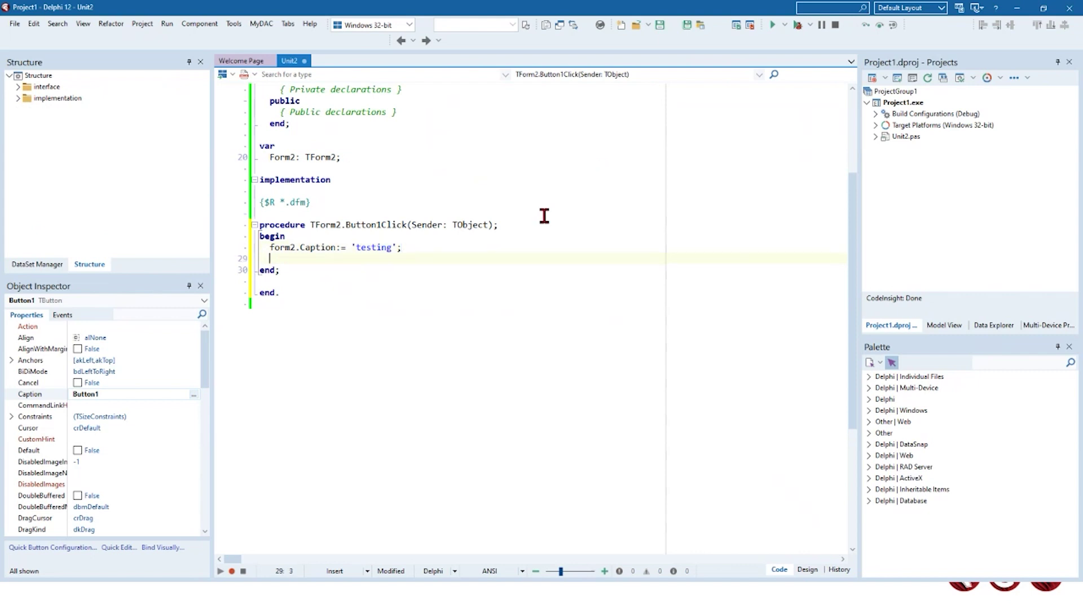
Test immediate code completion by entering form2 on the empty line below the caption statement, and remove the text again
text(form2)
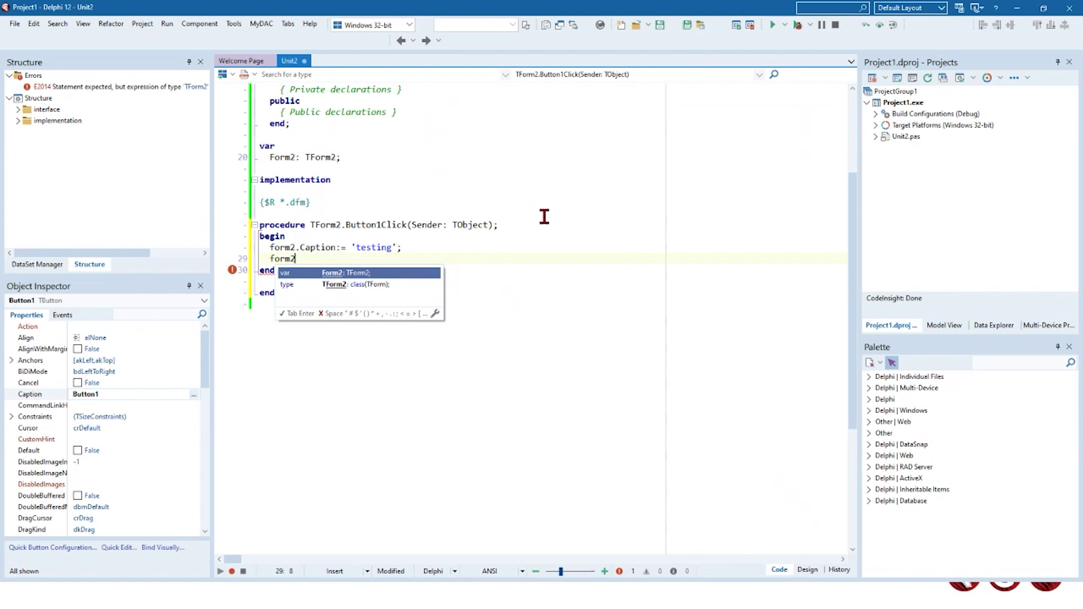
key(BackSpace)
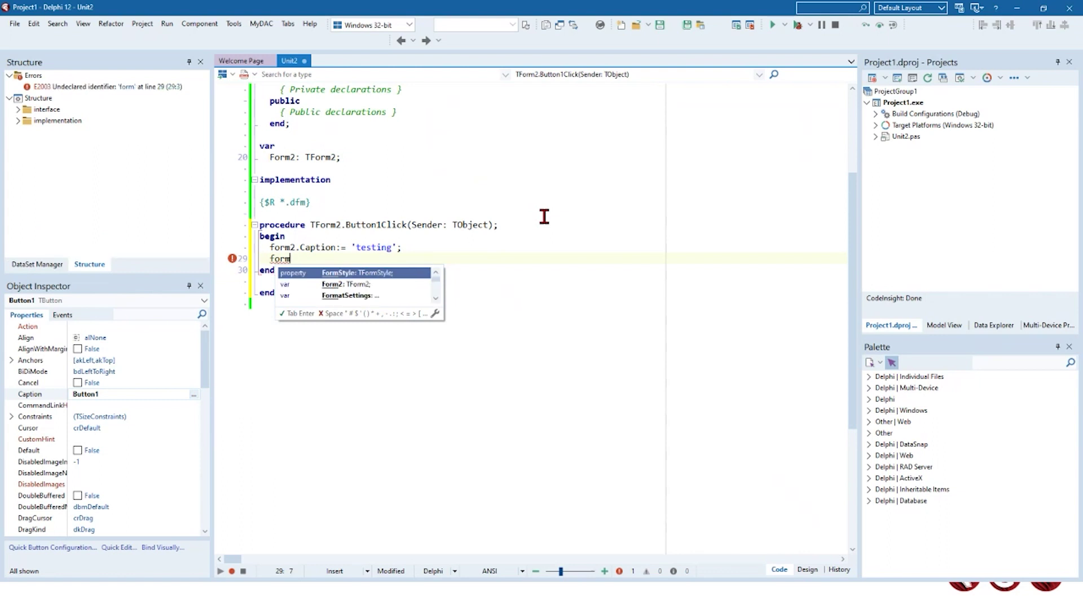
key(BackSpace)
key(BackSpace)
key(BackSpace)
key(BackSpace)
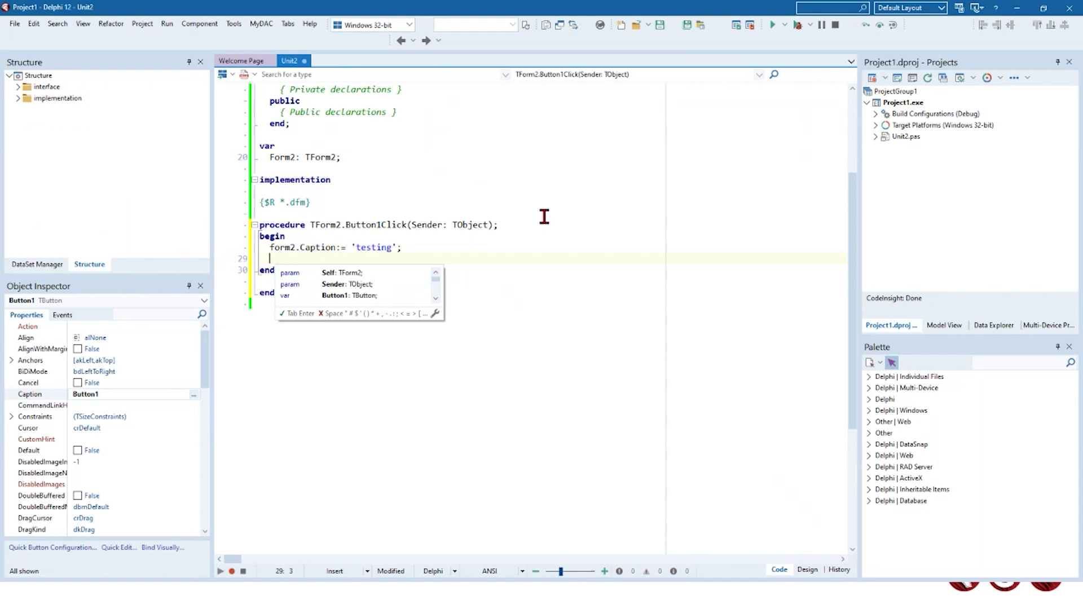
key(Escape)
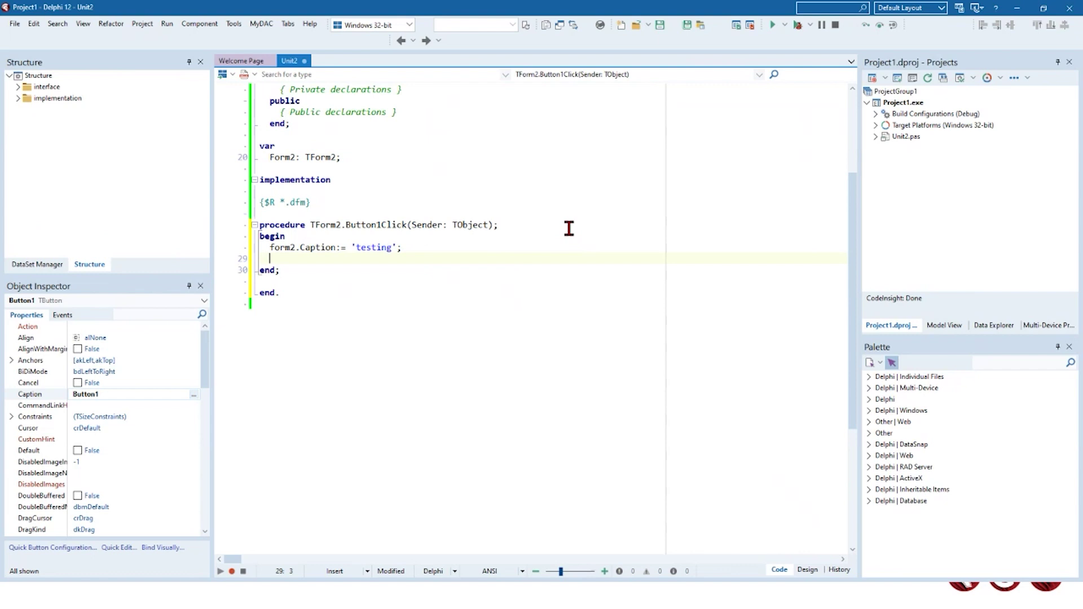
Set the Delphi editor language's Code Insight auto invoke for code completion to Only on dot and save the options
click(234, 24)
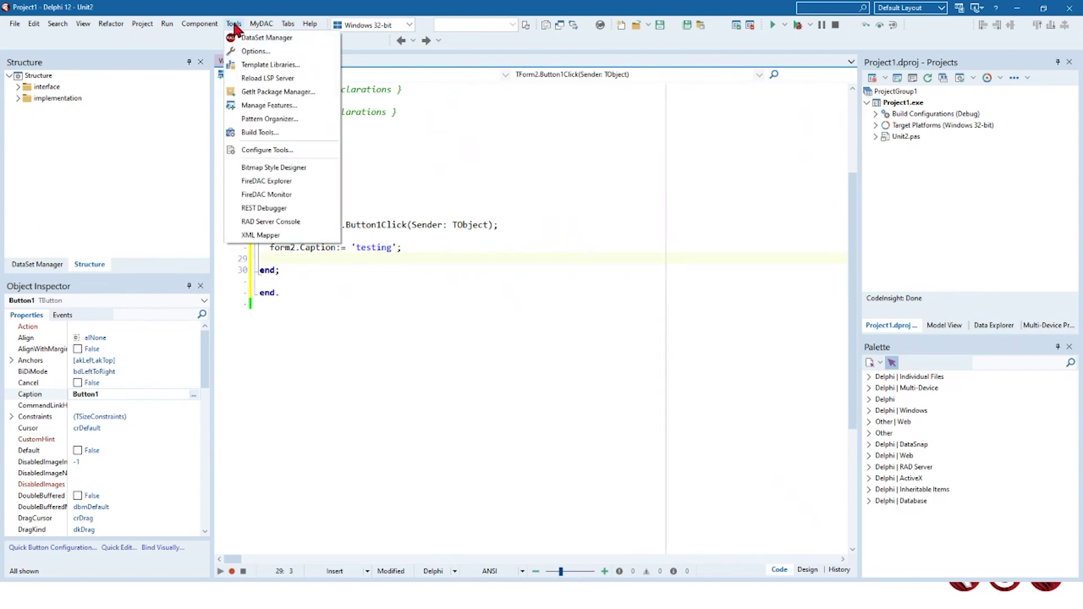
click(253, 52)
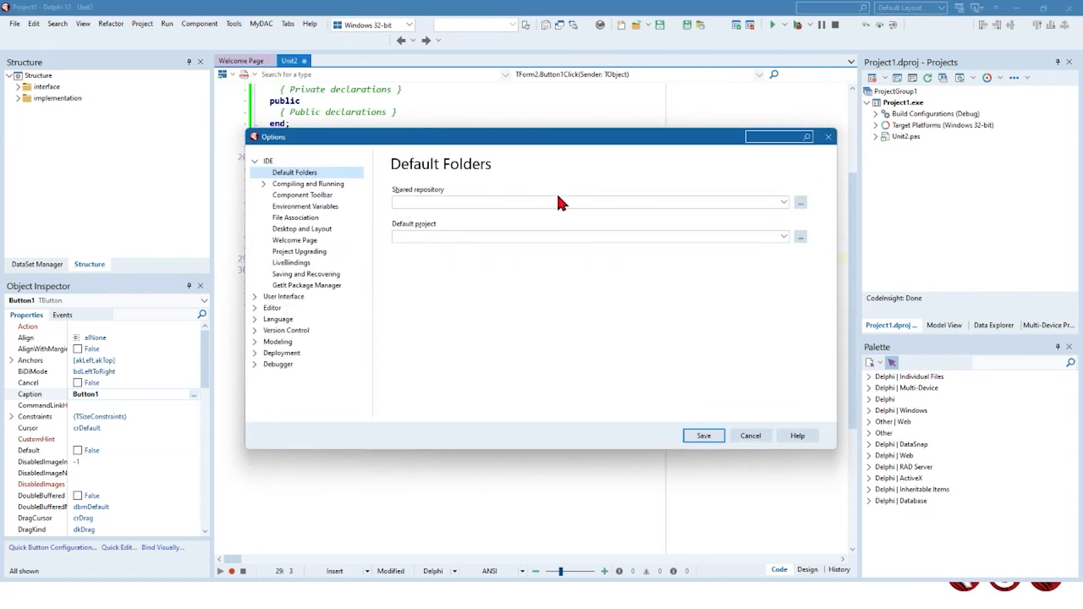
click(255, 308)
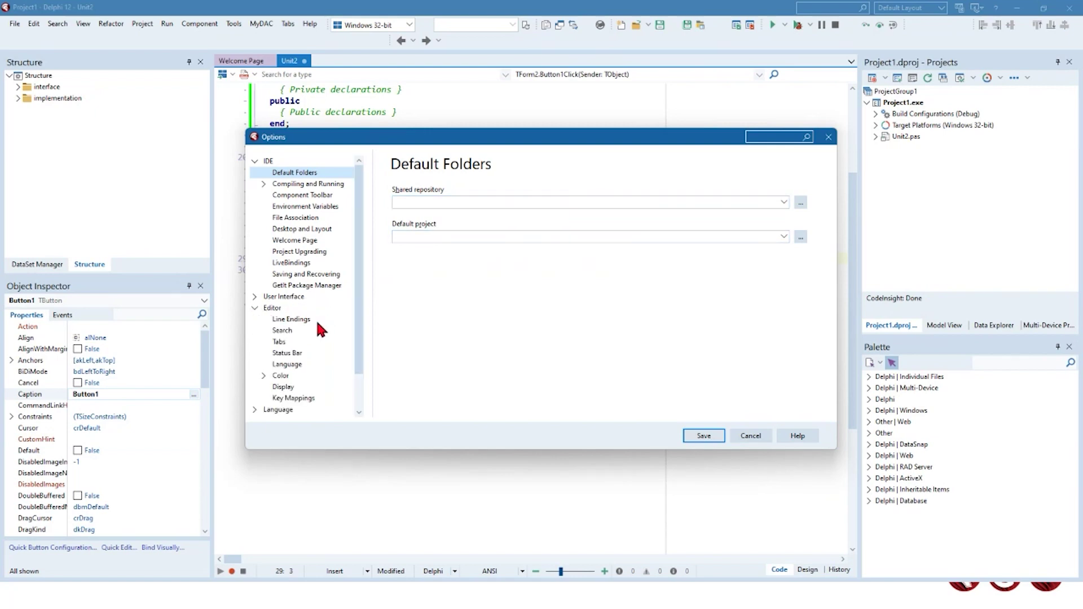
click(288, 366)
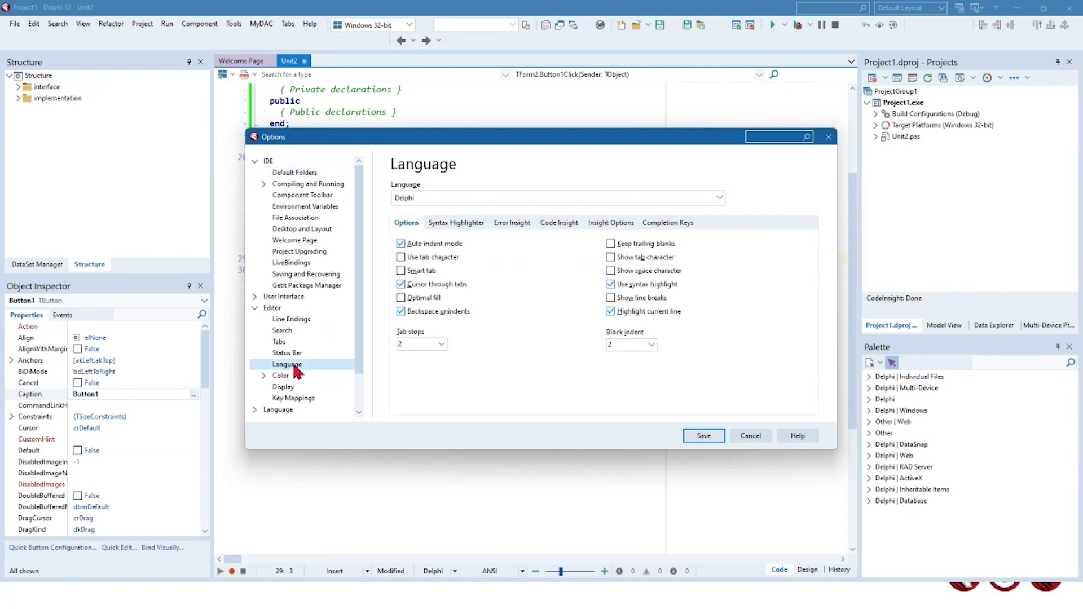
click(680, 197)
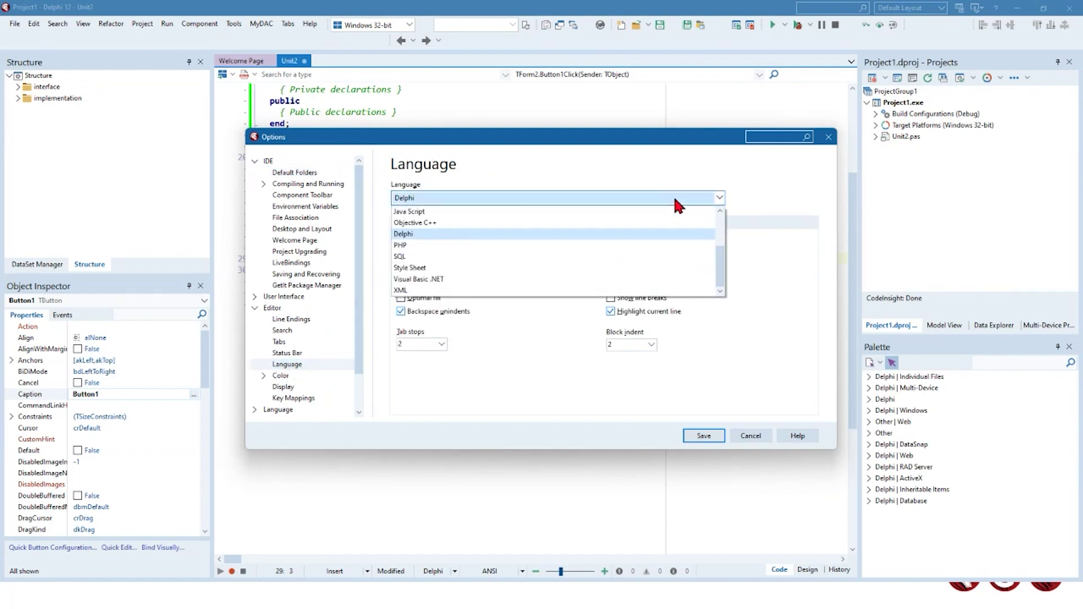
click(674, 200)
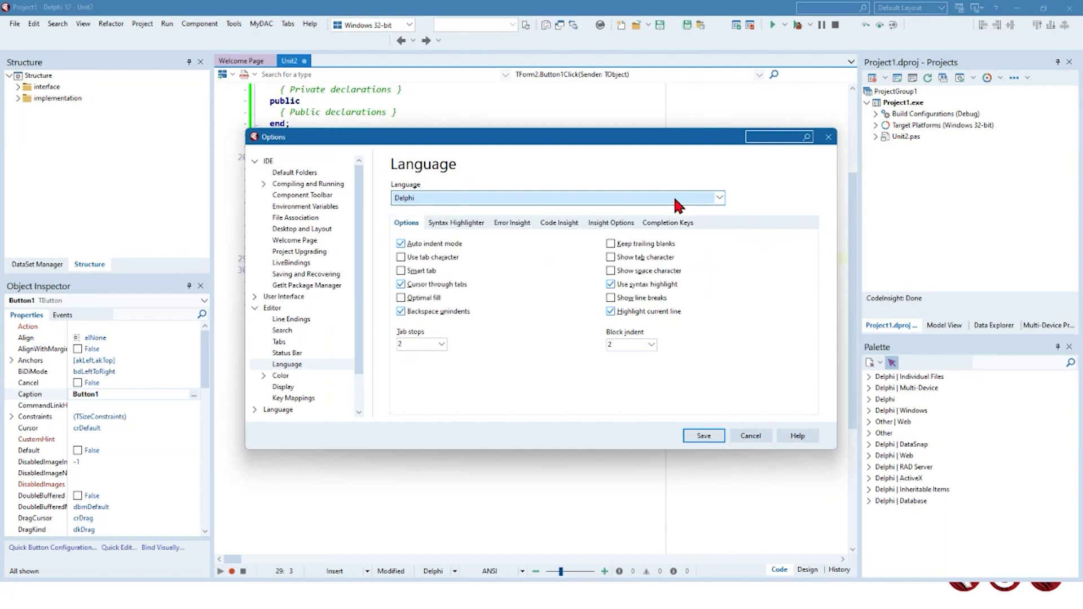
click(558, 222)
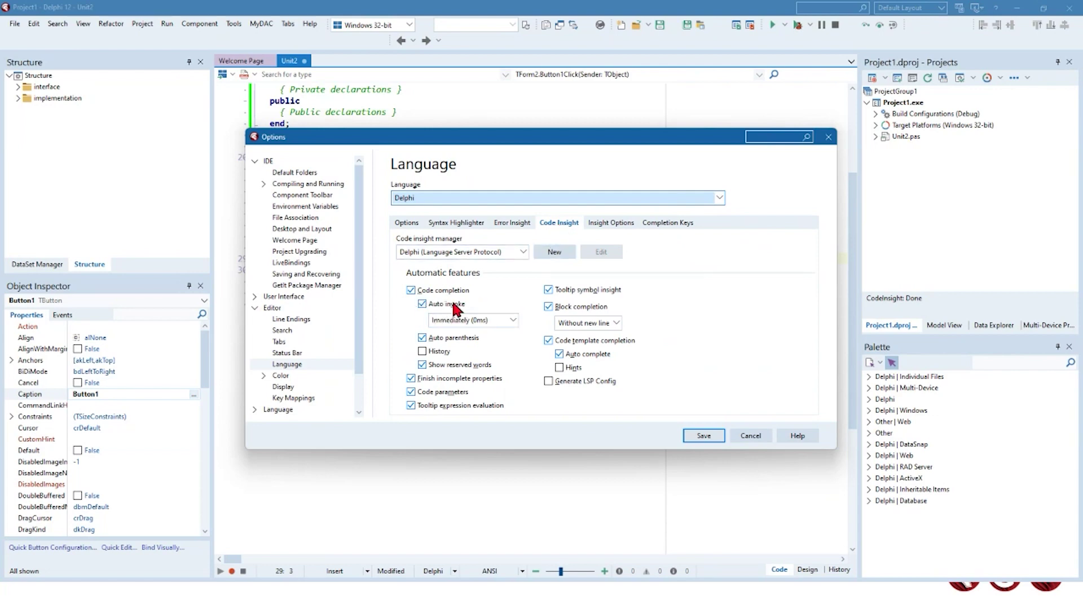
click(459, 320)
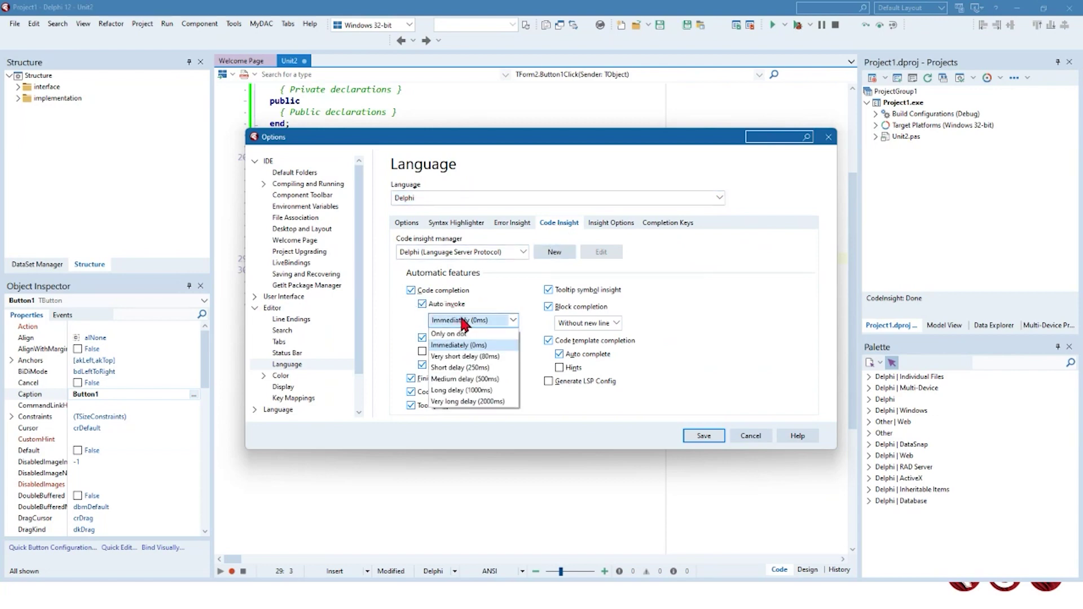
click(447, 334)
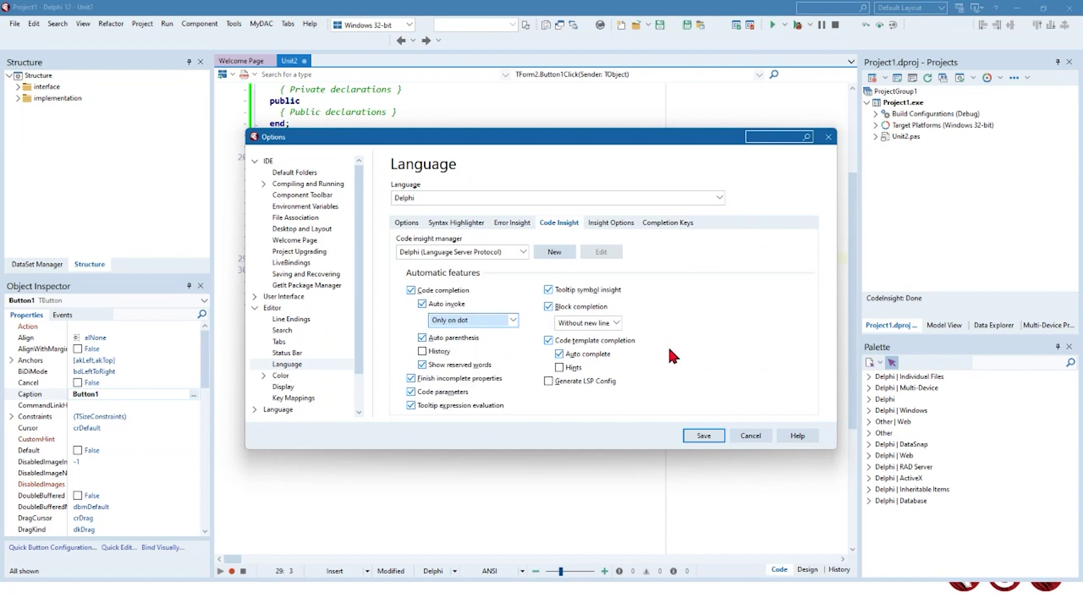
click(703, 436)
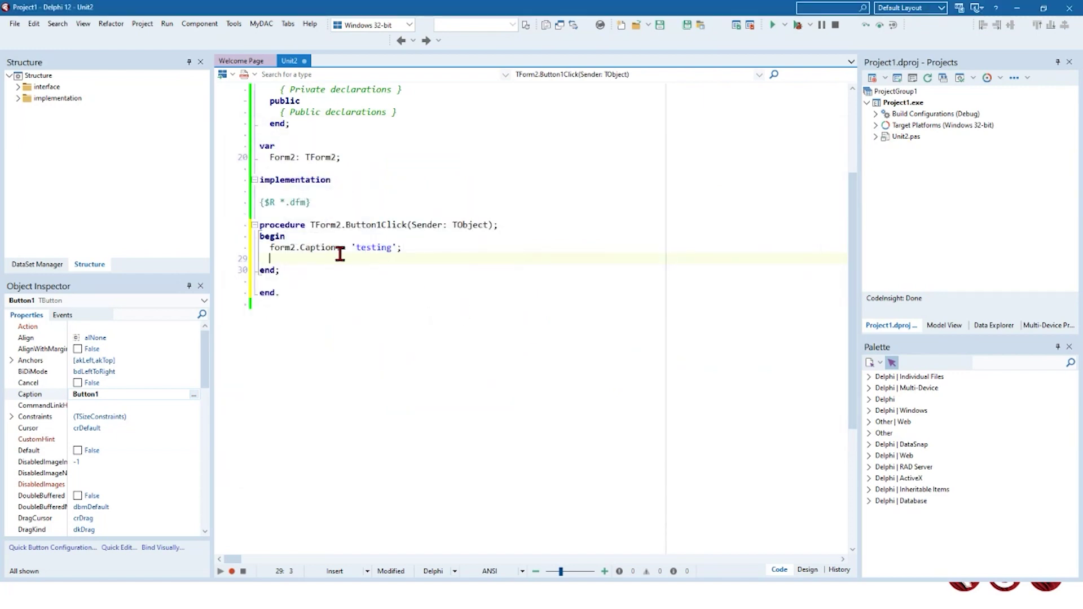
Test dot-triggered code completion by entering form2. on the empty line in Button1Click, and delete the text again
text(form)
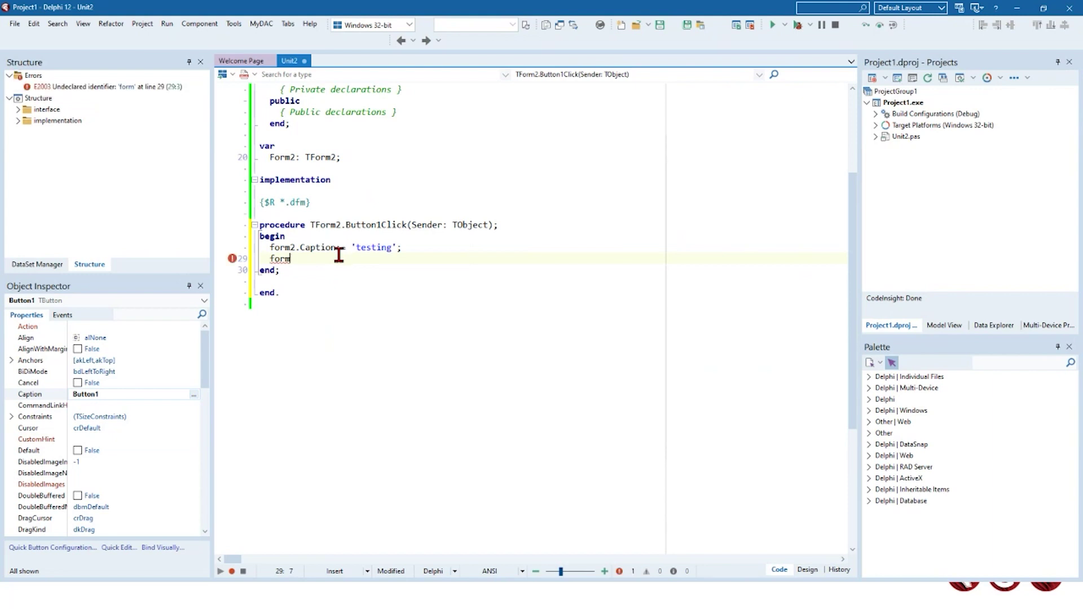
text(2)
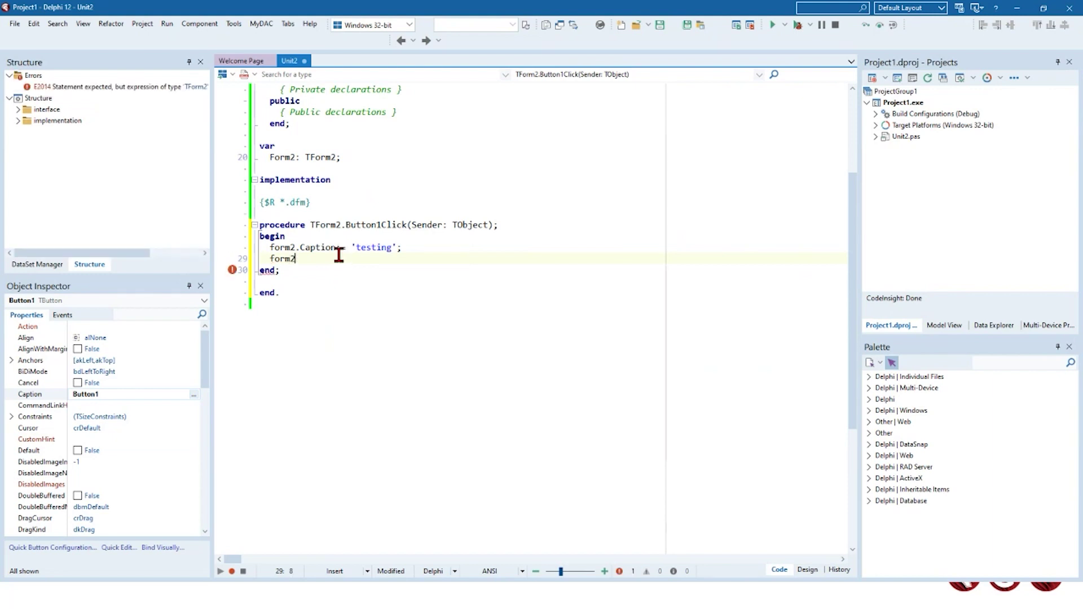
text(.)
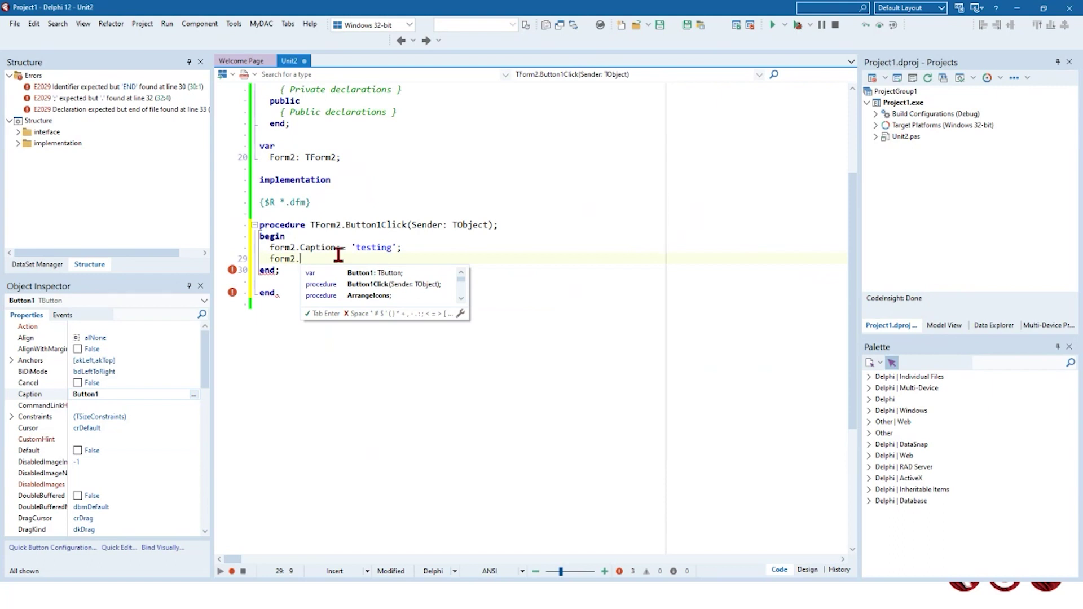
key(BackSpace)
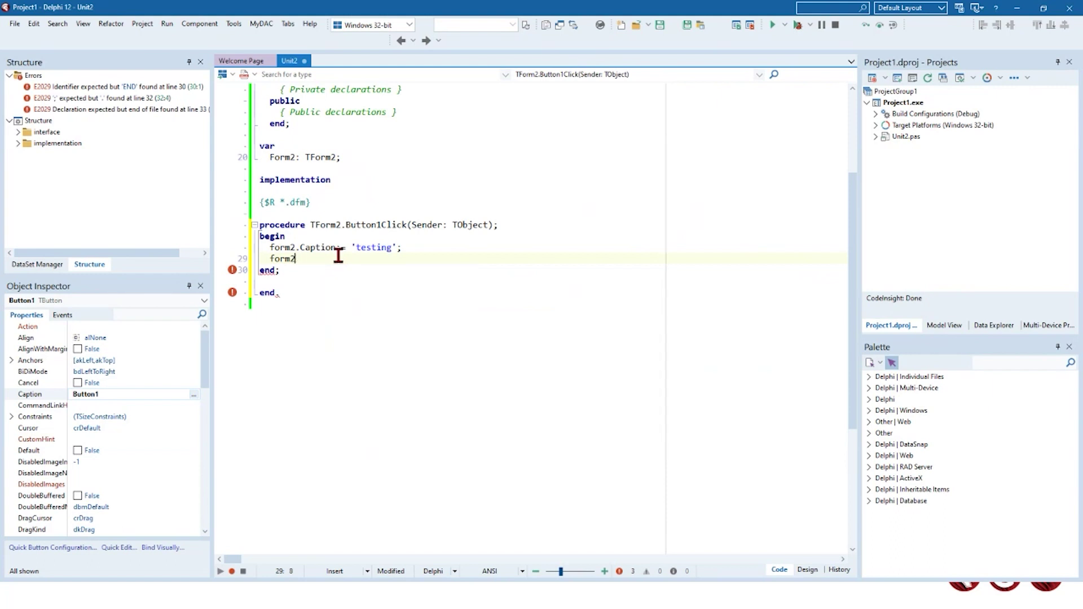
key(BackSpace)
key(BackSpace)
key(BackSpace)
key(BackSpace)
key(BackSpace)
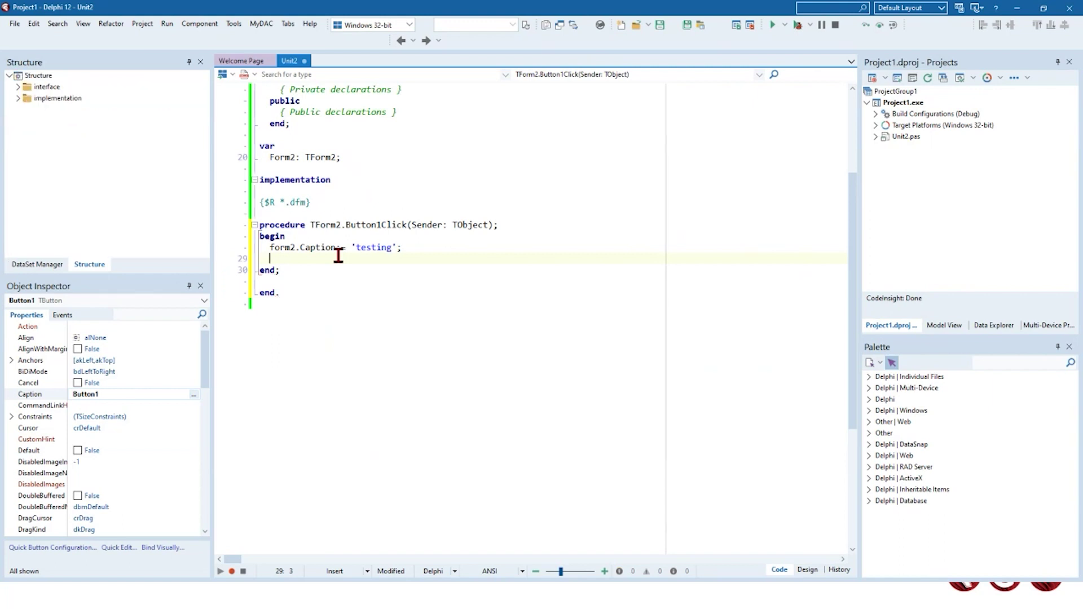
Change the Delphi Code Insight auto invoke delay to Long delay (1000ms) and save the options
click(233, 24)
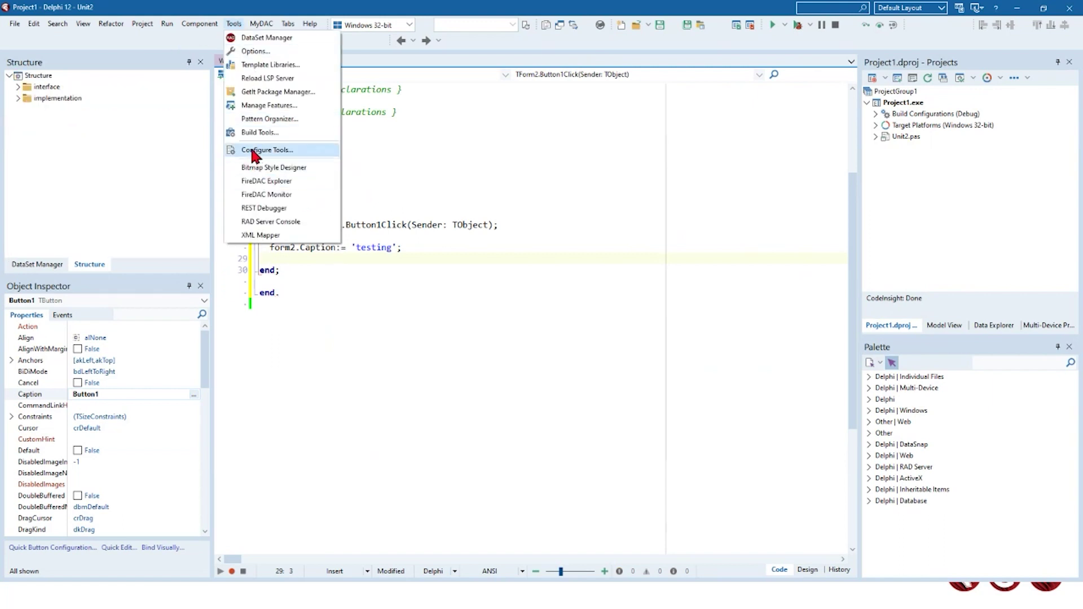
click(343, 158)
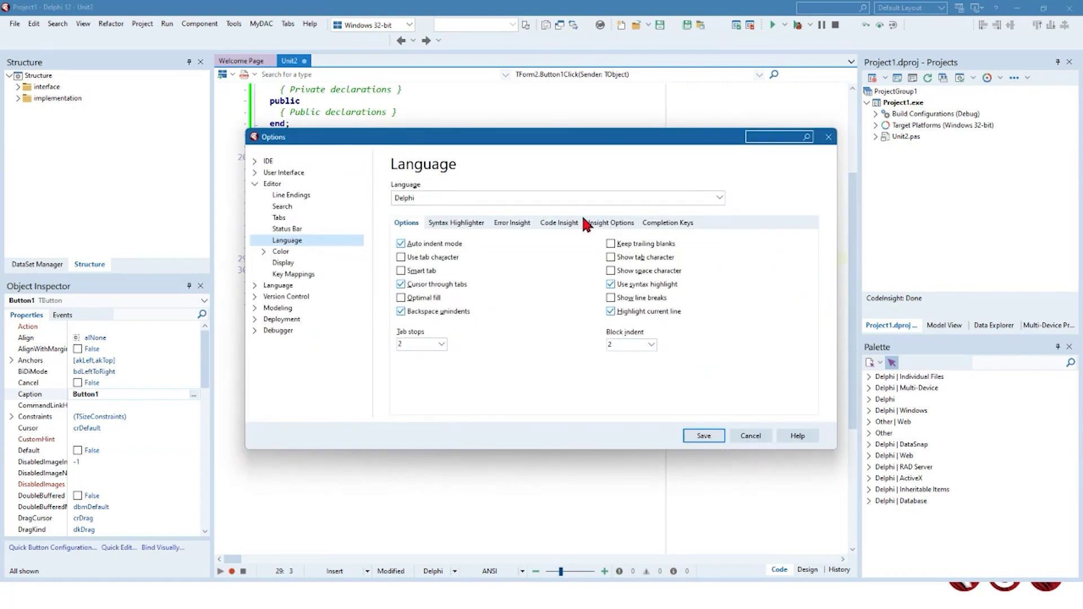
click(560, 225)
click(466, 320)
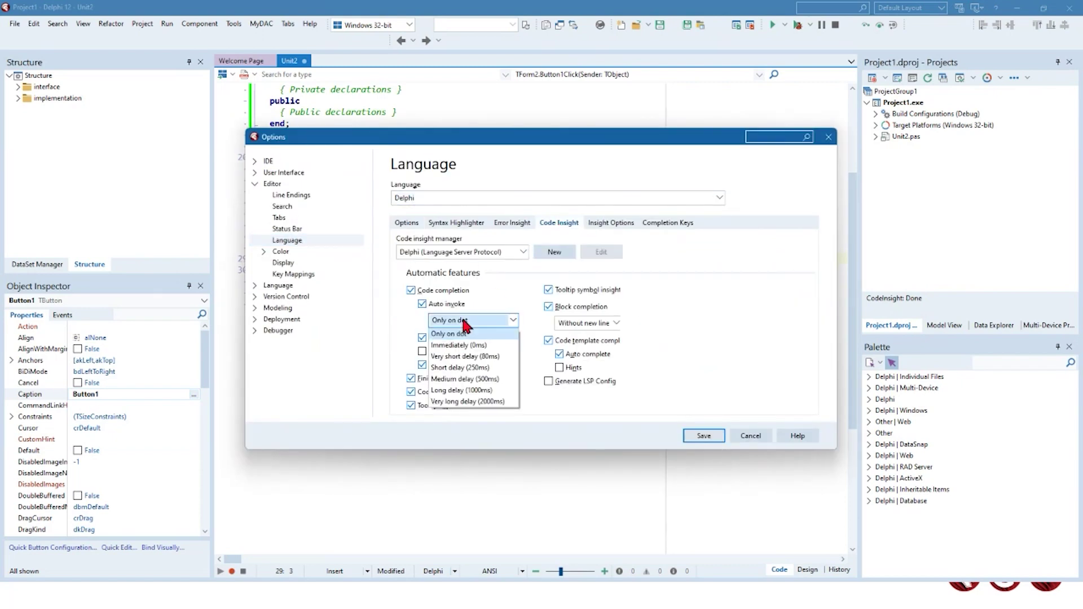
click(478, 390)
click(703, 435)
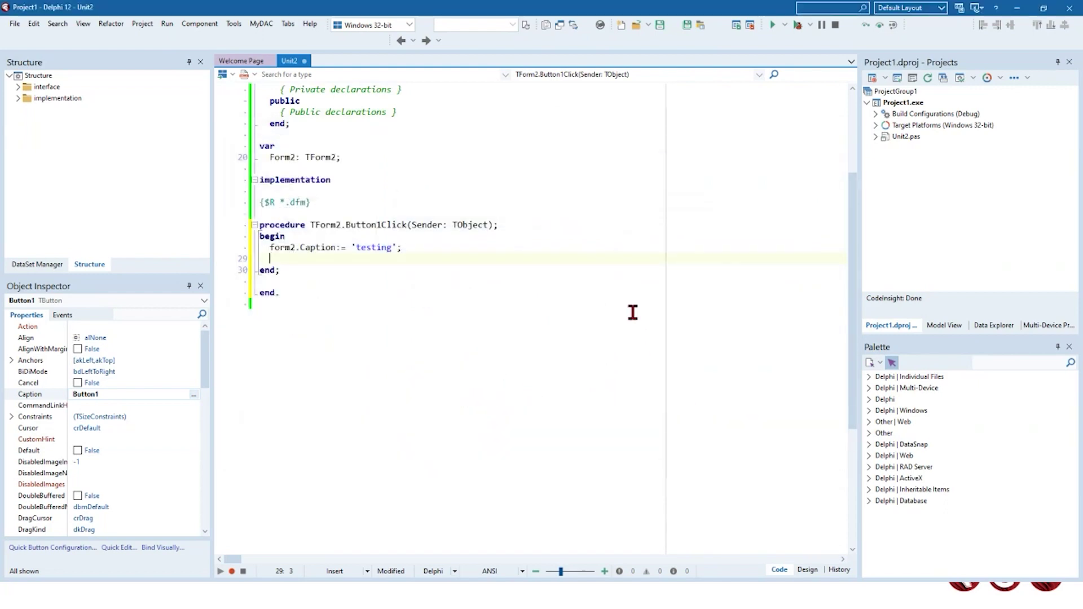
Test the delayed code completion by entering form2 on the empty line in Button1Click, and erase the text
text(form2)
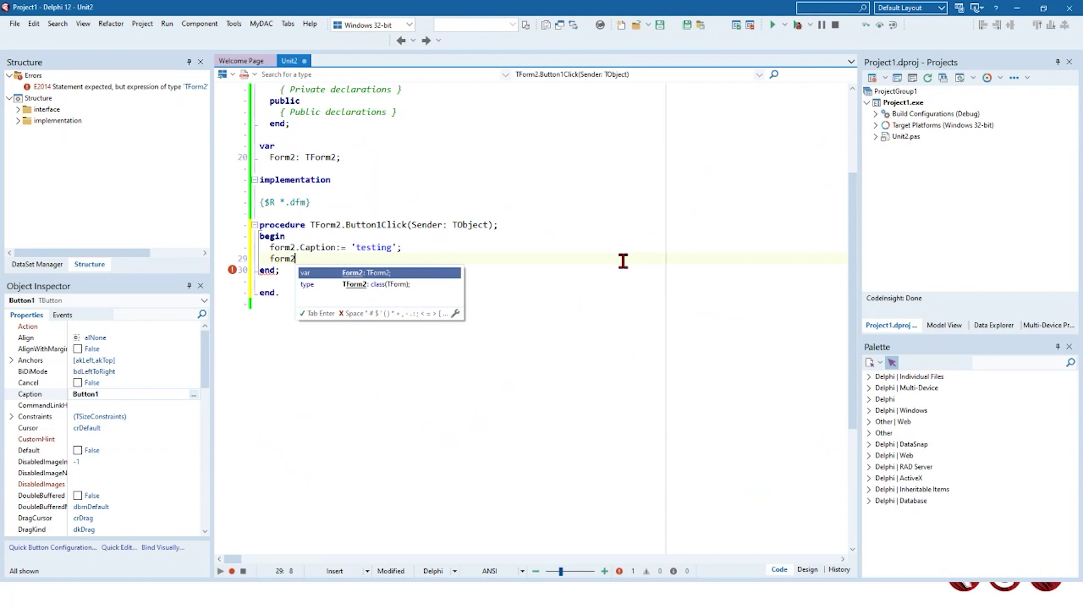
key(BackSpace)
key(BackSpace)
key(BackSpace)
key(BackSpace)
key(BackSpace)
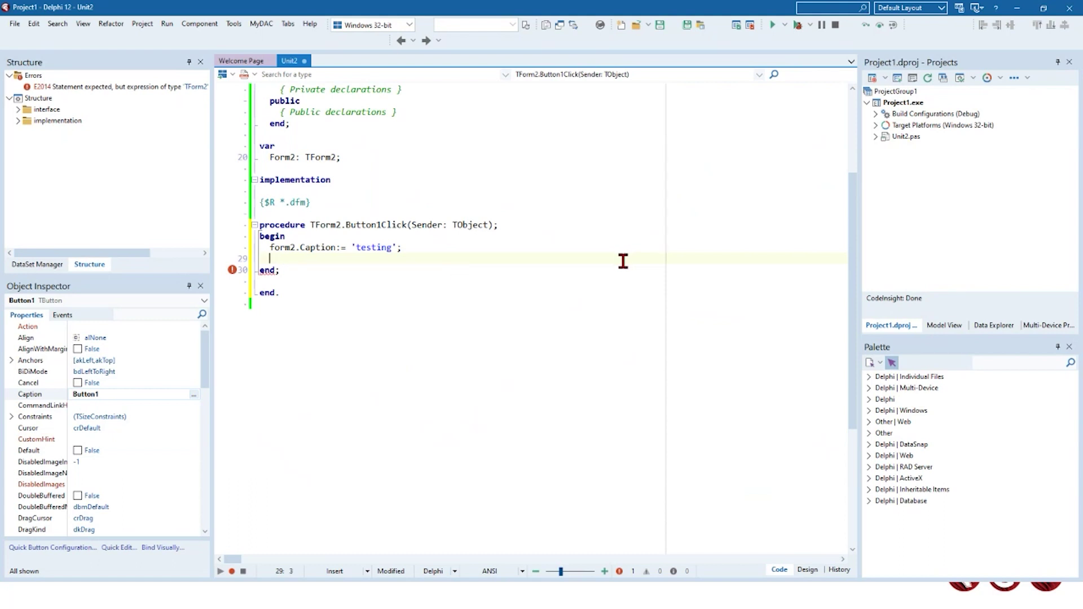
Test the delayed code completion by entering form on the empty line in Button1Click, and dismiss the suggestion list
text(form)
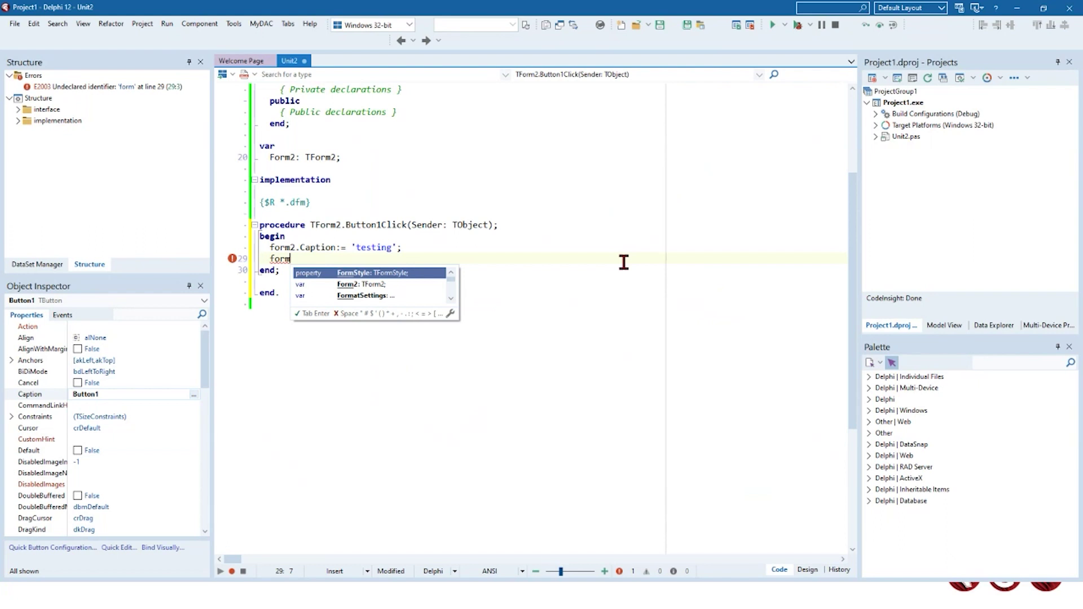
key(Escape)
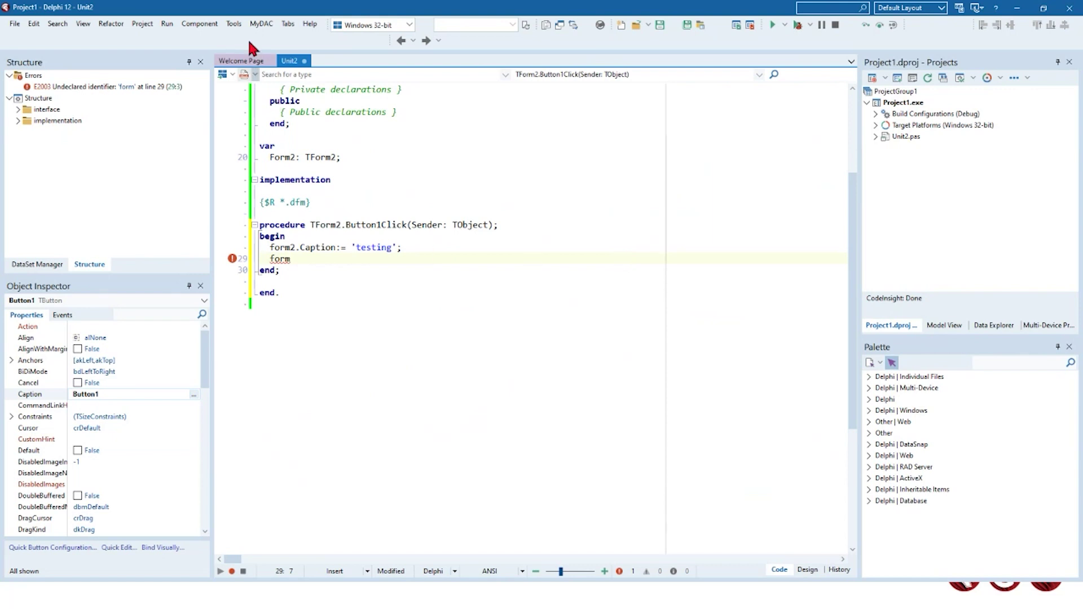
In the Delphi language's Code Insight options, switch the code insight manager to None and back to Delphi (Language Server Protocol)
click(234, 23)
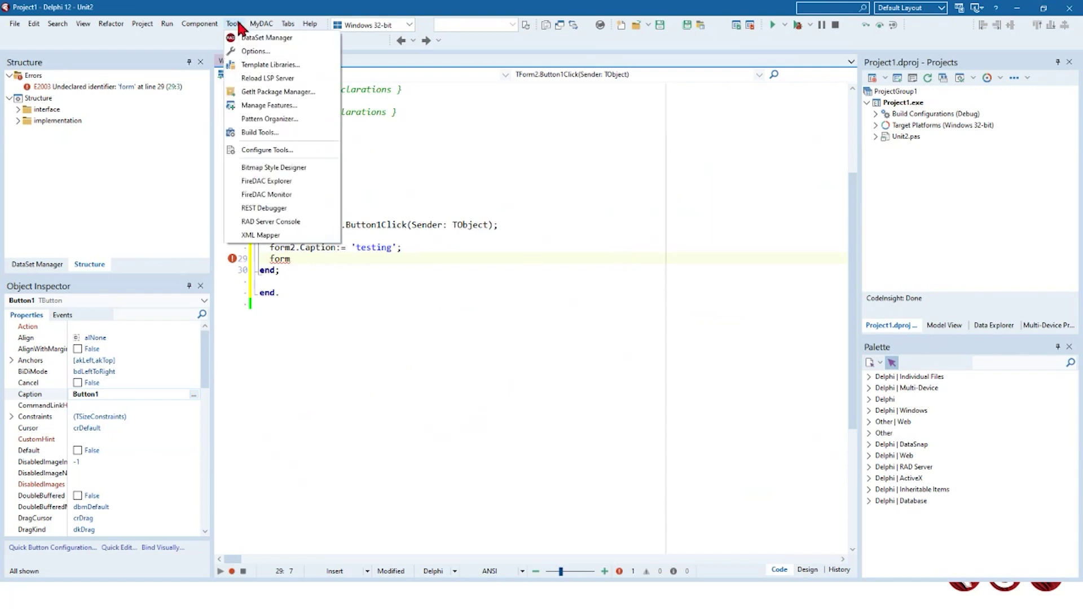
click(257, 52)
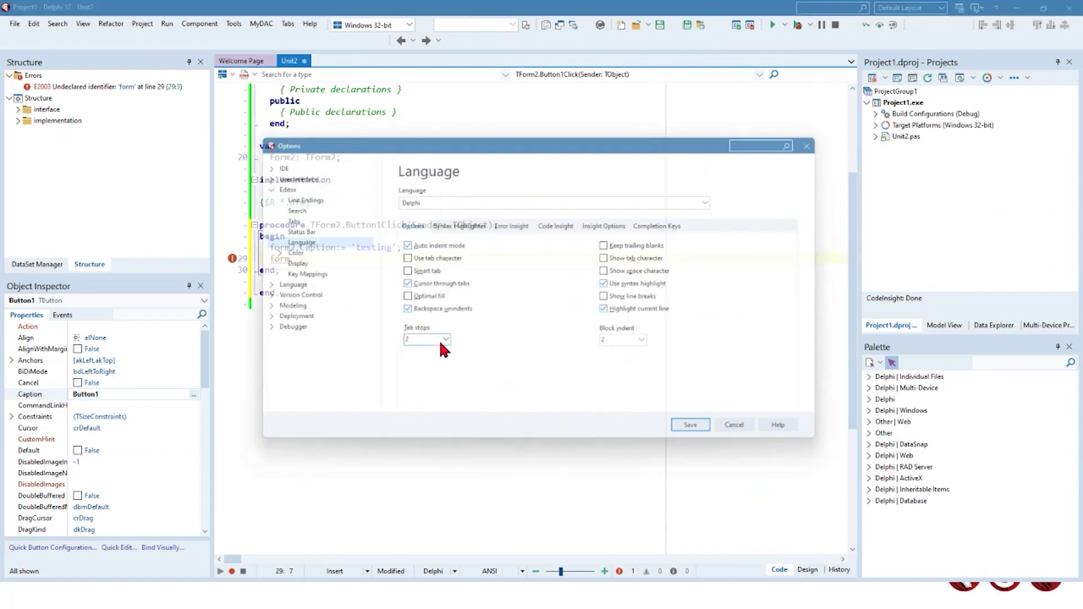
click(548, 226)
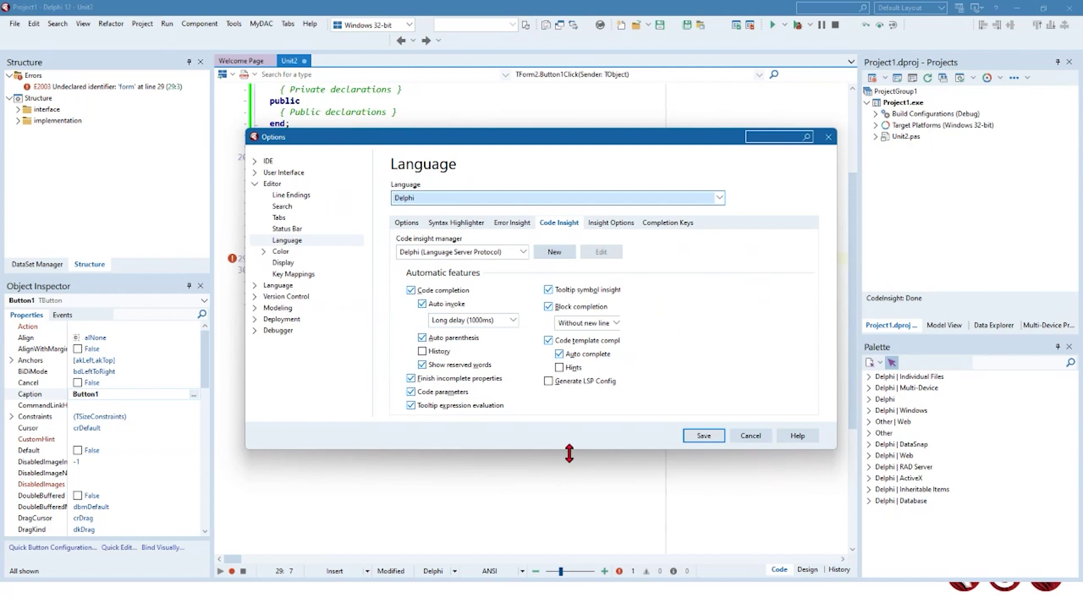
click(463, 252)
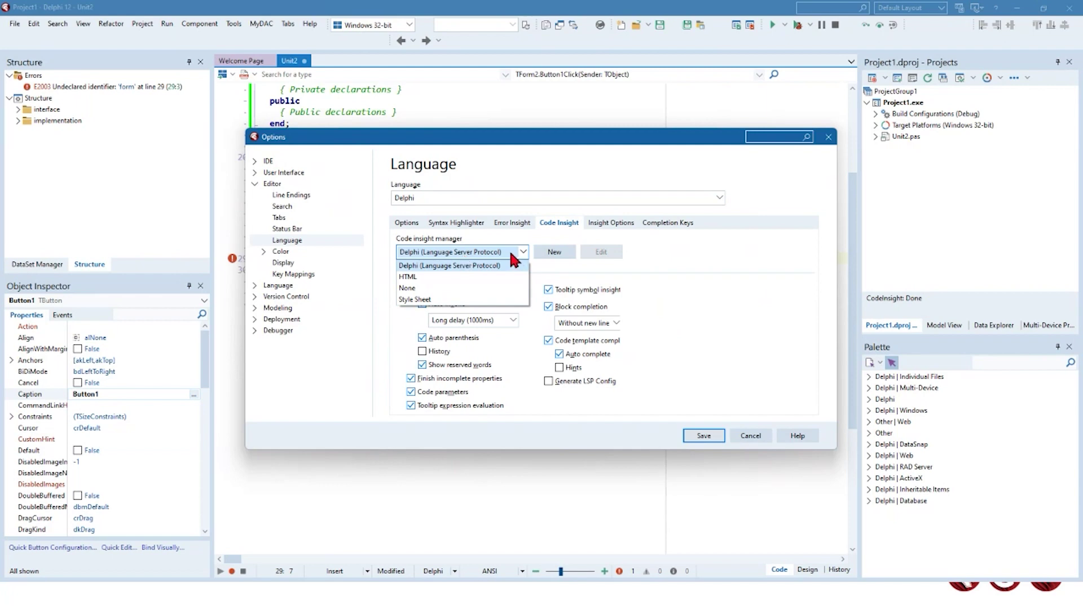
click(430, 289)
click(472, 252)
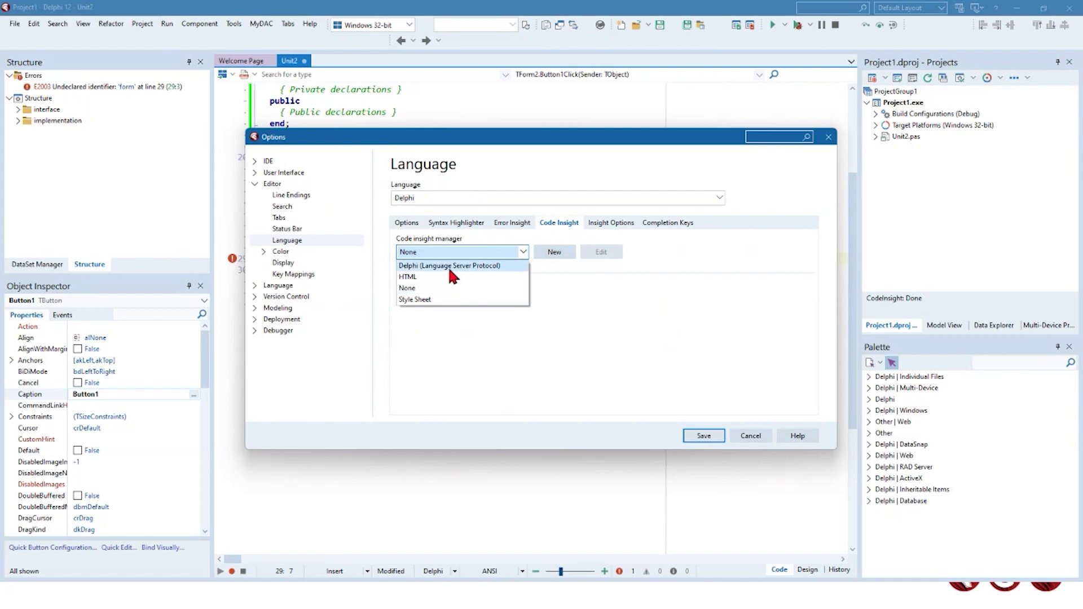
click(412, 266)
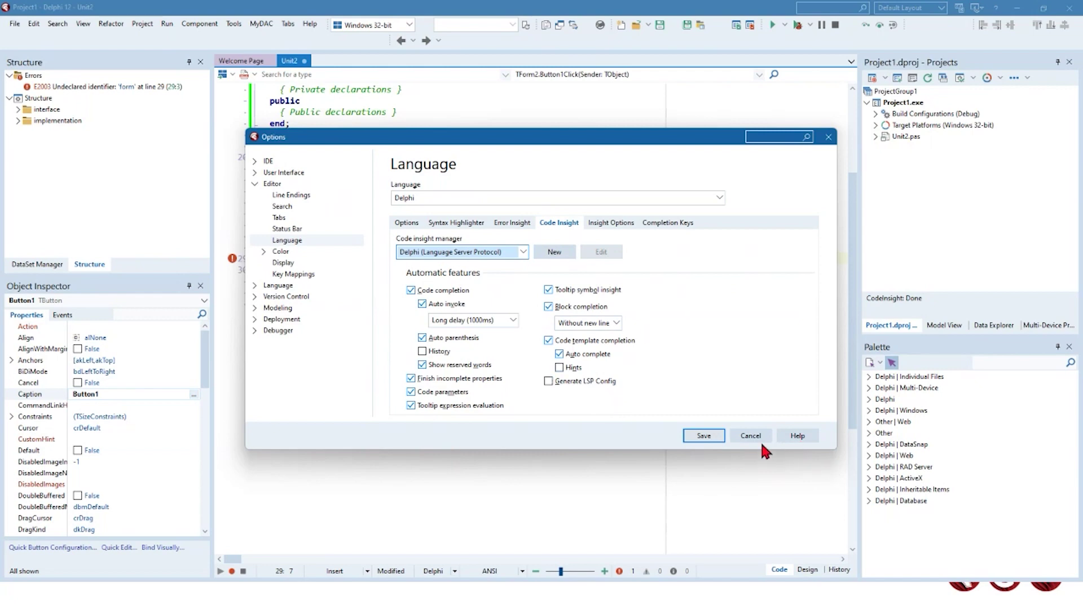
Set the code completion auto invoke to Immediately (0ms) and save the options
click(472, 320)
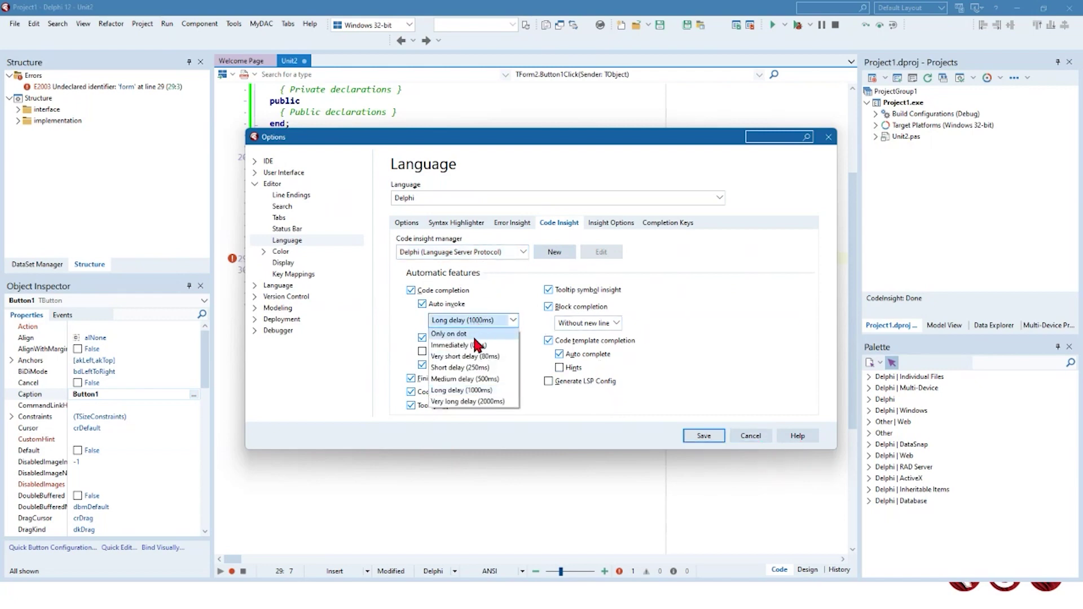
click(439, 346)
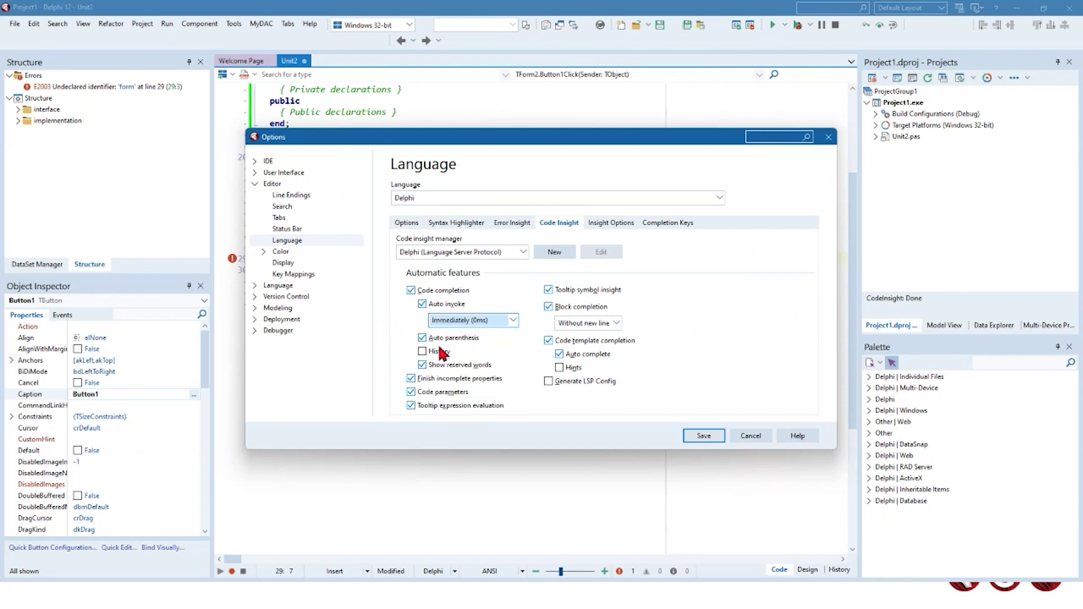
click(703, 436)
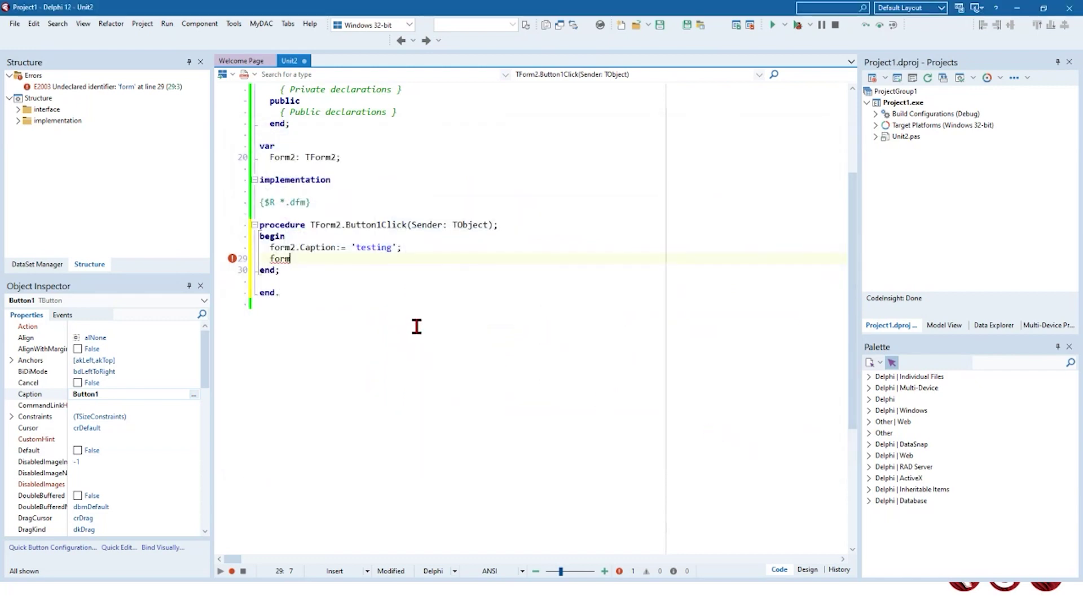
Remove the line containing form below the Caption assignment in Button1Click, and minimize Delphi to return to the presentation
drag(291, 258, 257, 259)
key(Delete)
key(BackSpace)
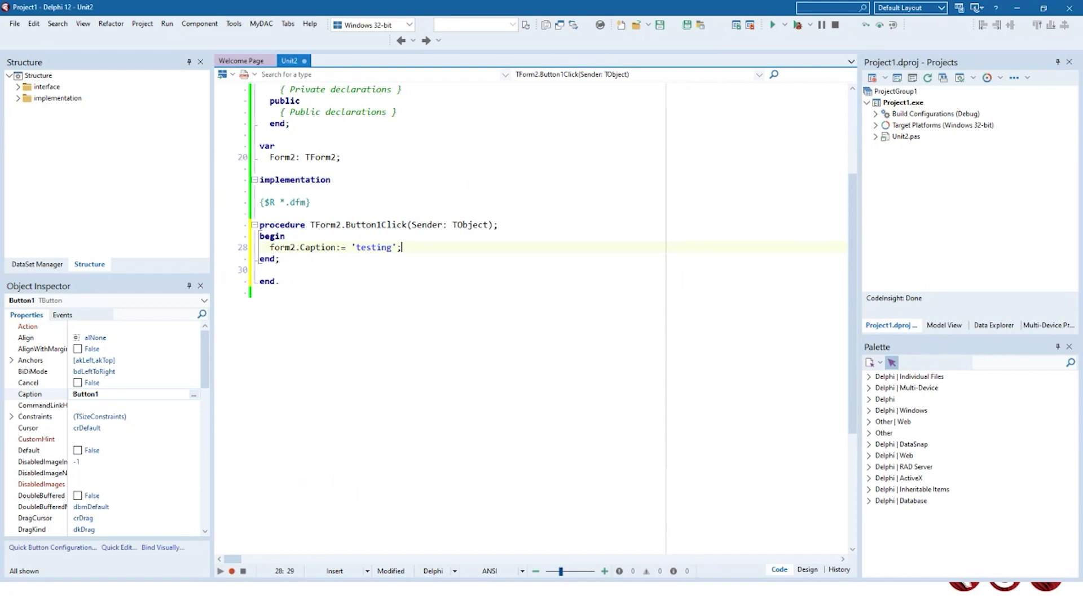
click(1016, 8)
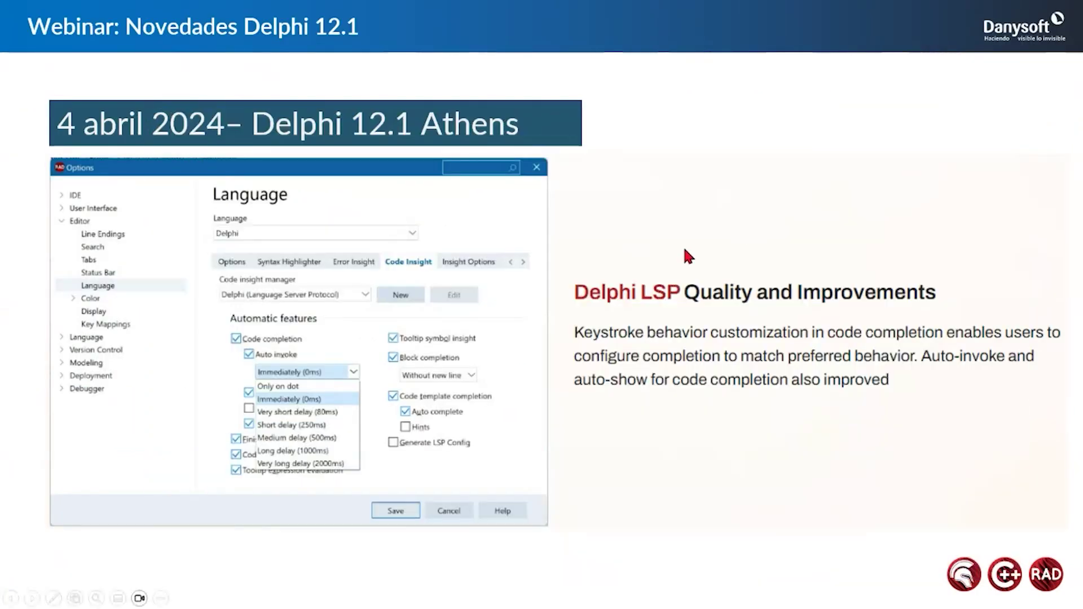